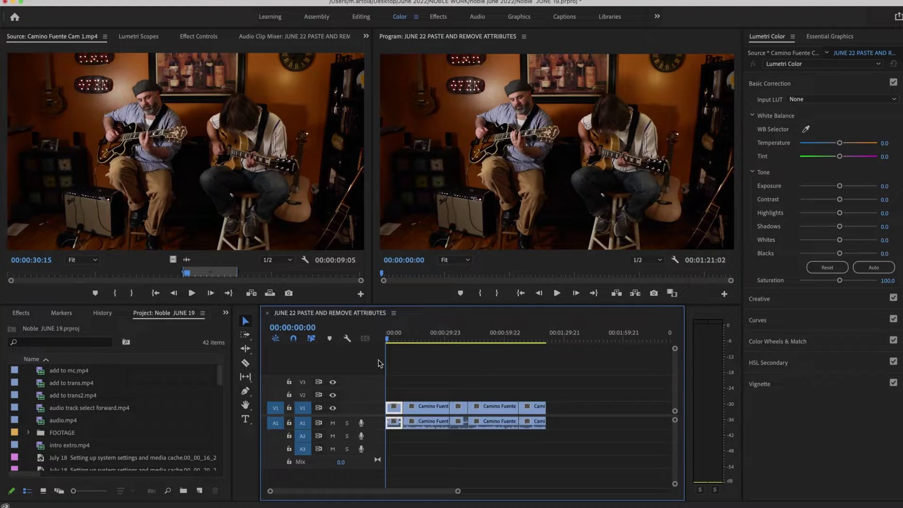
# Step: Preview the sequence's shots by scrubbing through the timeline, ending on the wide opening shot
pyautogui.click(420, 335)
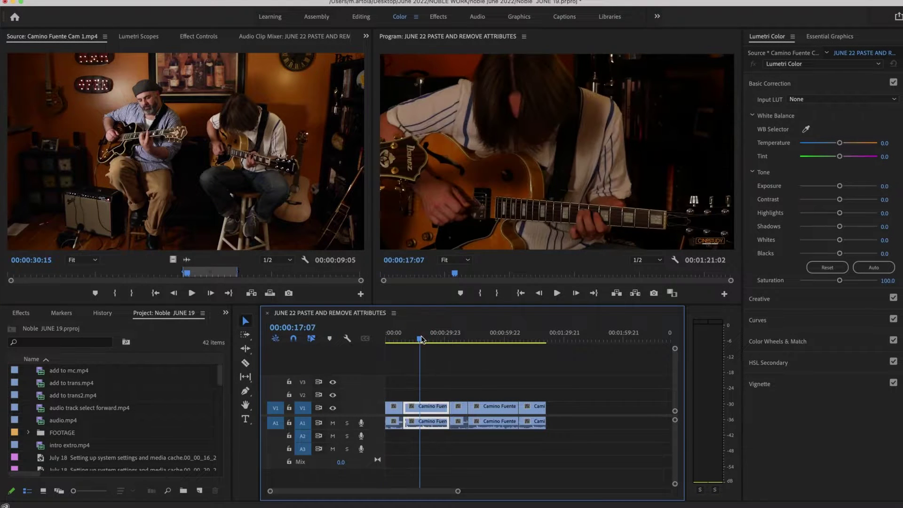
pyautogui.click(480, 335)
pyautogui.moveTo(478, 337); pyautogui.dragTo(393, 336)
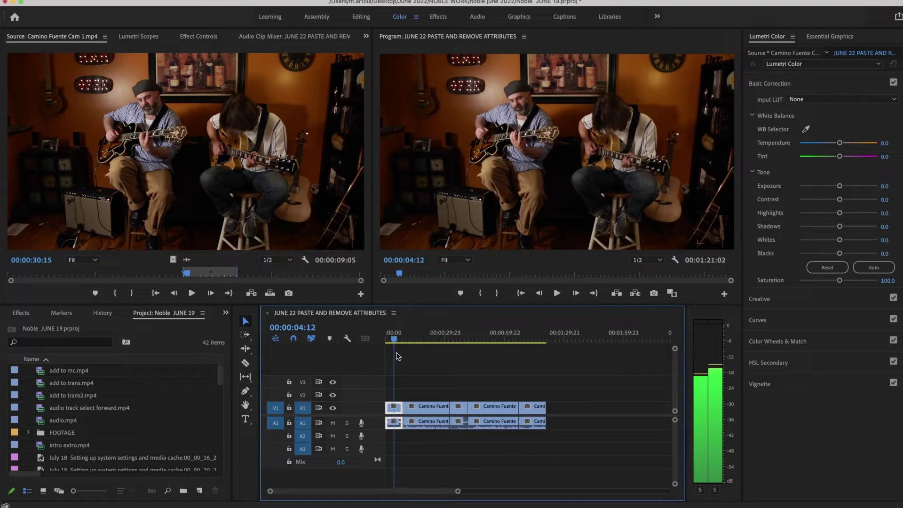
pyautogui.moveTo(394, 357); pyautogui.dragTo(391, 376)
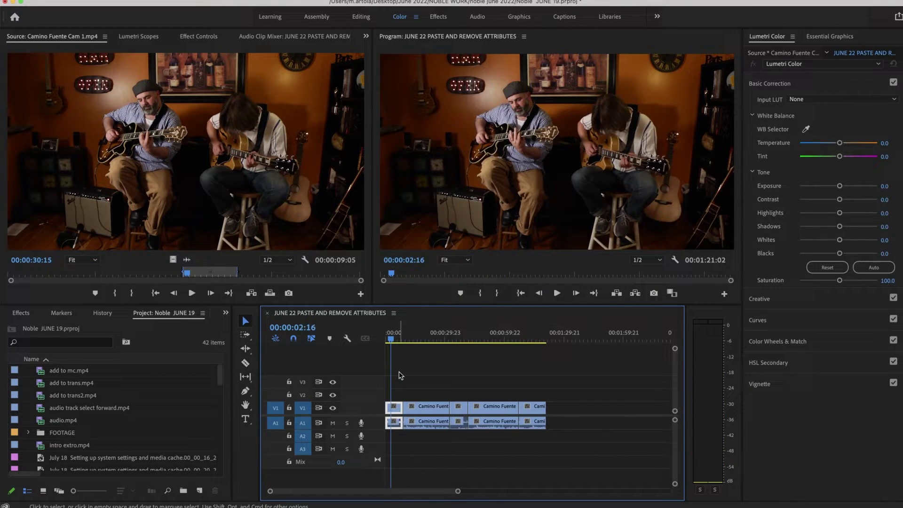
# Step: Scale the first clip to 153, set Position Y to 623 and rotate it 3.0°
pyautogui.click(199, 36)
pyautogui.moveTo(117, 100); pyautogui.dragTo(162, 90)
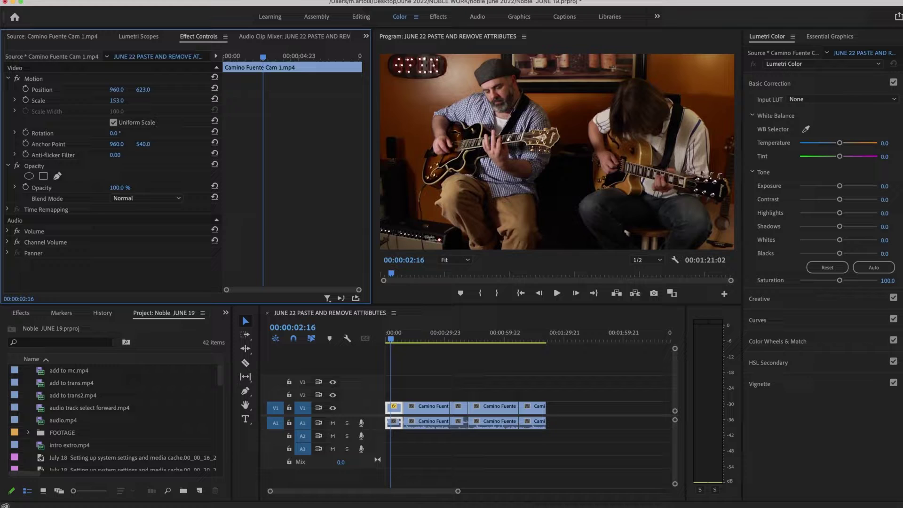
pyautogui.moveTo(113, 133)
pyautogui.mouseDown()
pyautogui.moveTo(137, 134)
pyautogui.moveTo(117, 133)
pyautogui.mouseUp()
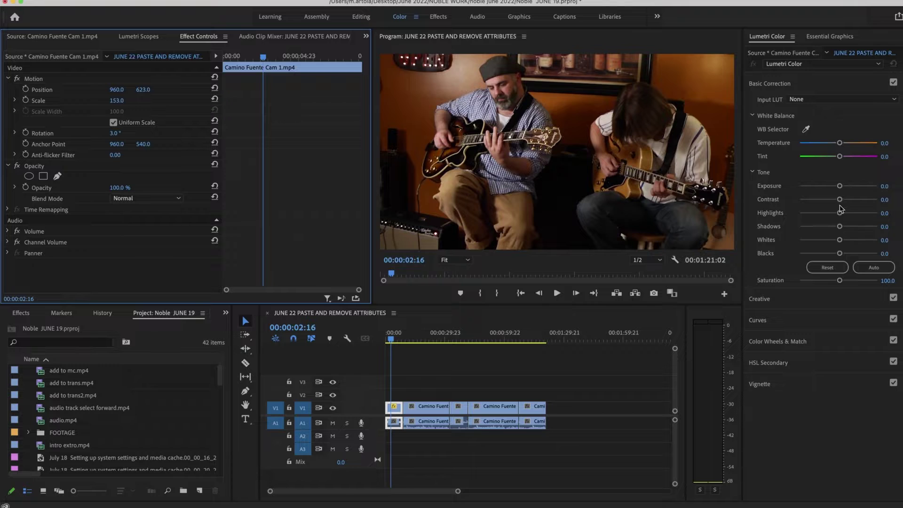
pyautogui.click(393, 409)
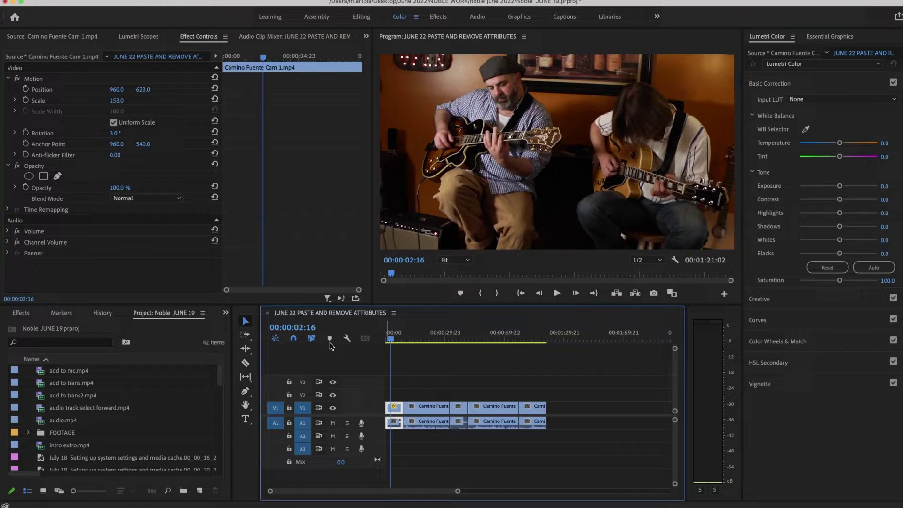
# Step: With scopes shown, lift the black point and bow the RGB master curve upward
pyautogui.click(156, 42)
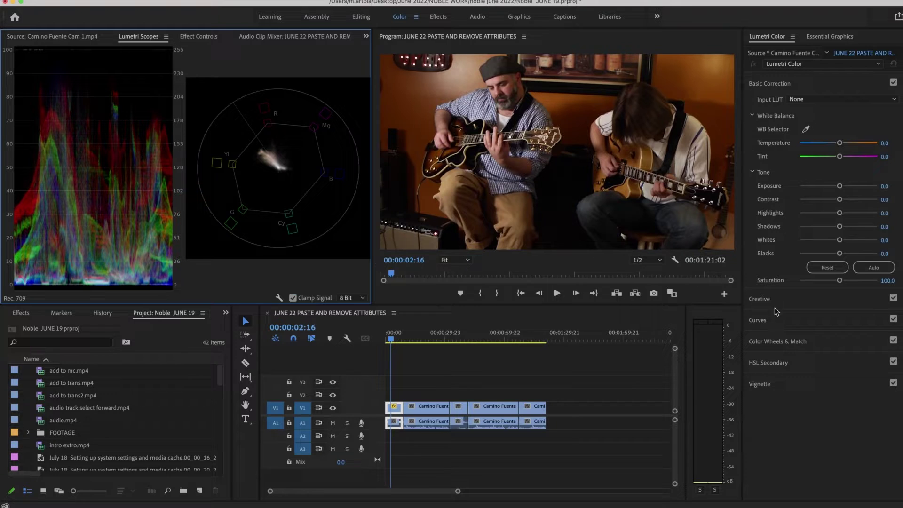
pyautogui.click(775, 322)
pyautogui.moveTo(759, 310); pyautogui.dragTo(758, 308)
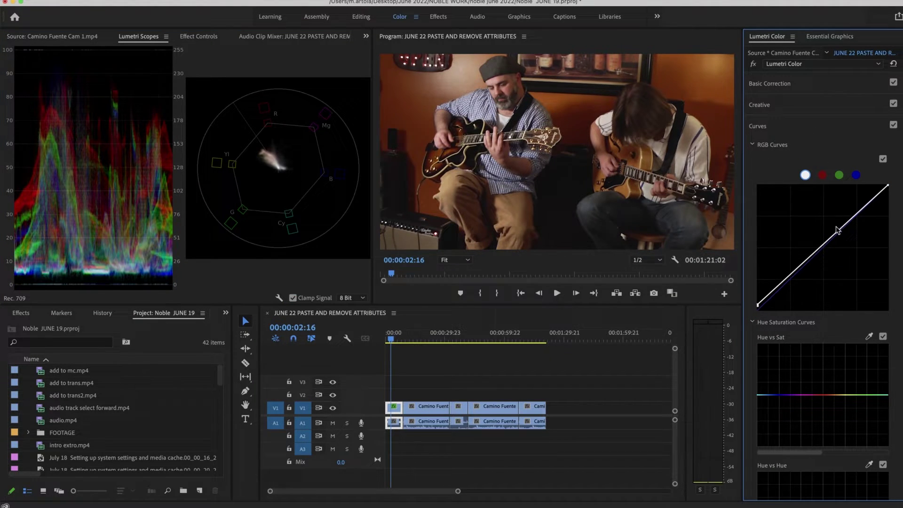
pyautogui.moveTo(864, 211); pyautogui.dragTo(860, 206)
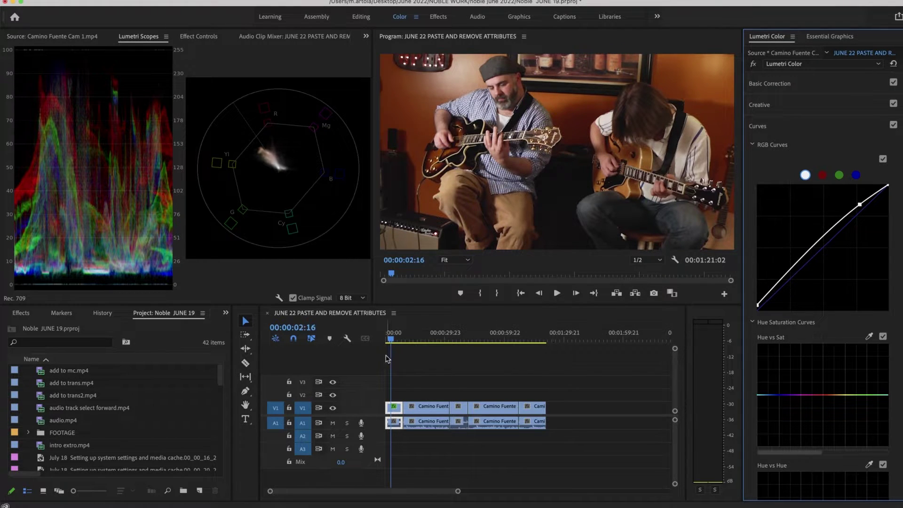
pyautogui.click(387, 339)
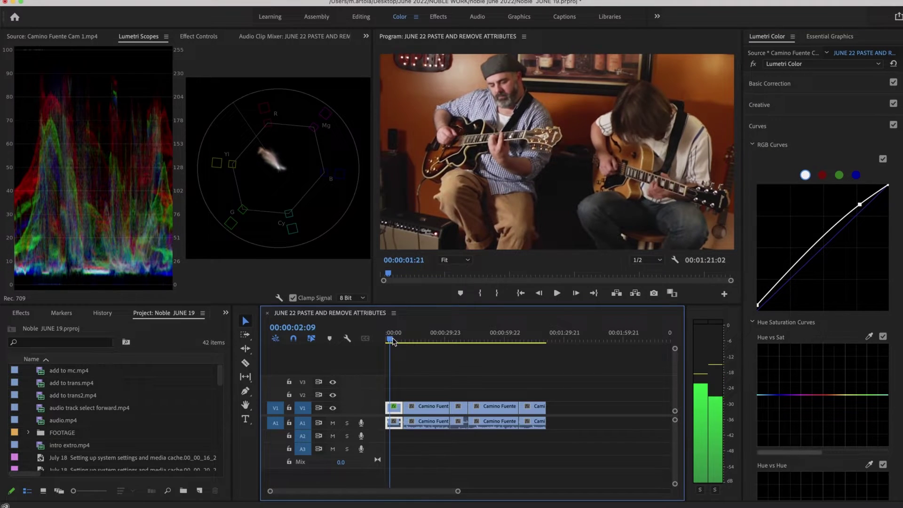
pyautogui.click(198, 37)
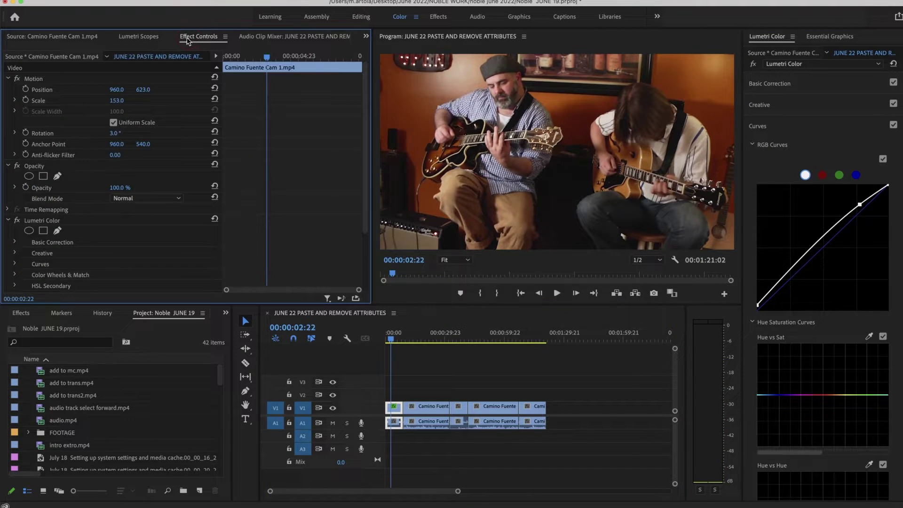
pyautogui.click(46, 81)
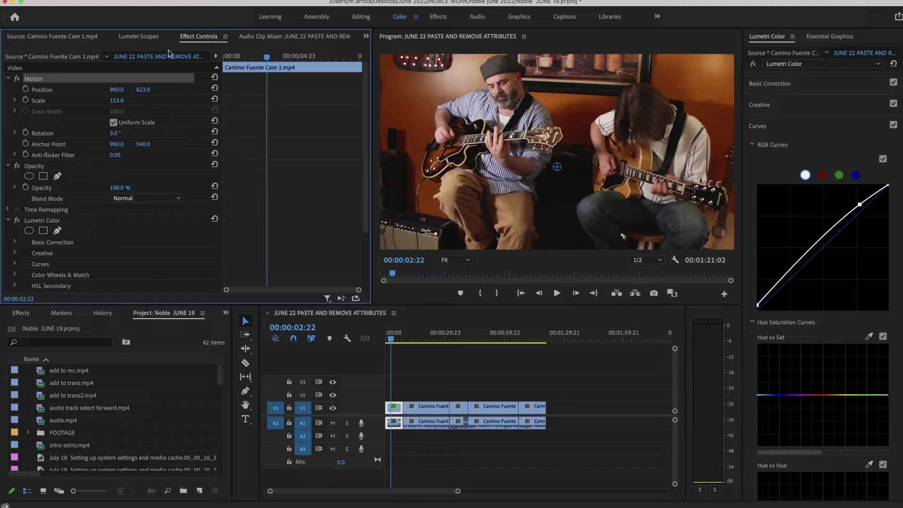
pyautogui.click(143, 39)
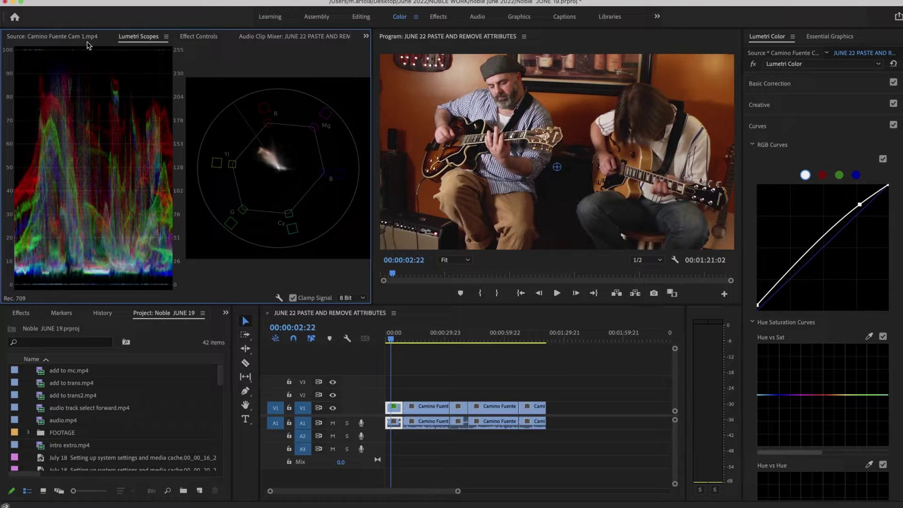
pyautogui.moveTo(445, 339); pyautogui.dragTo(468, 371)
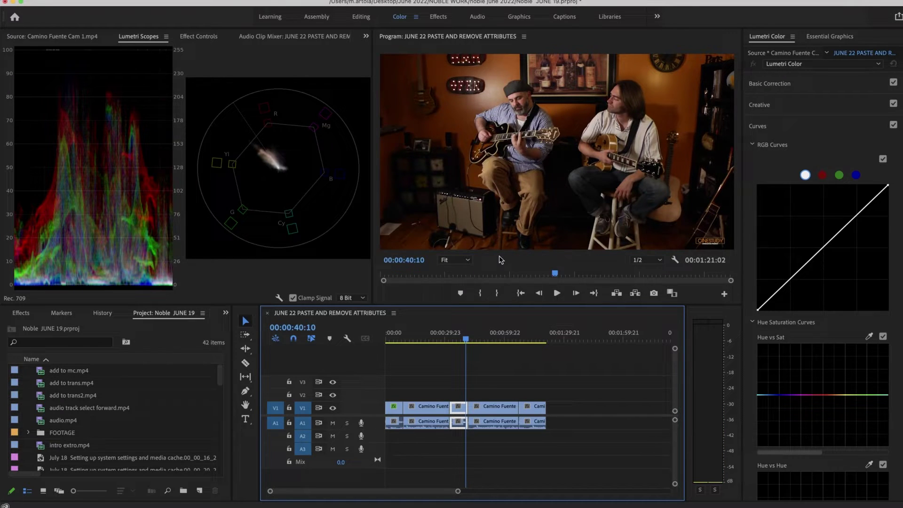
# Step: Select the graded first clip, then the short clip at 00:00:34:01, and bring up Paste Attributes
pyautogui.click(391, 339)
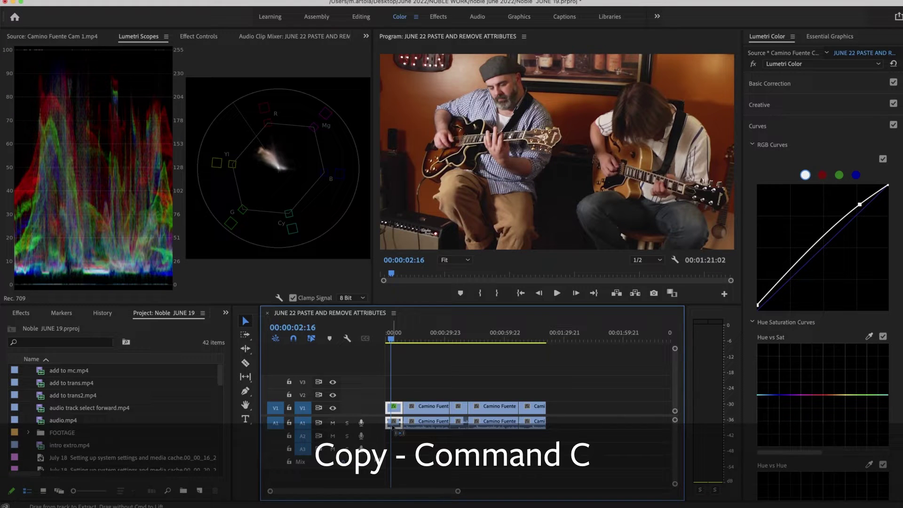
pyautogui.click(453, 339)
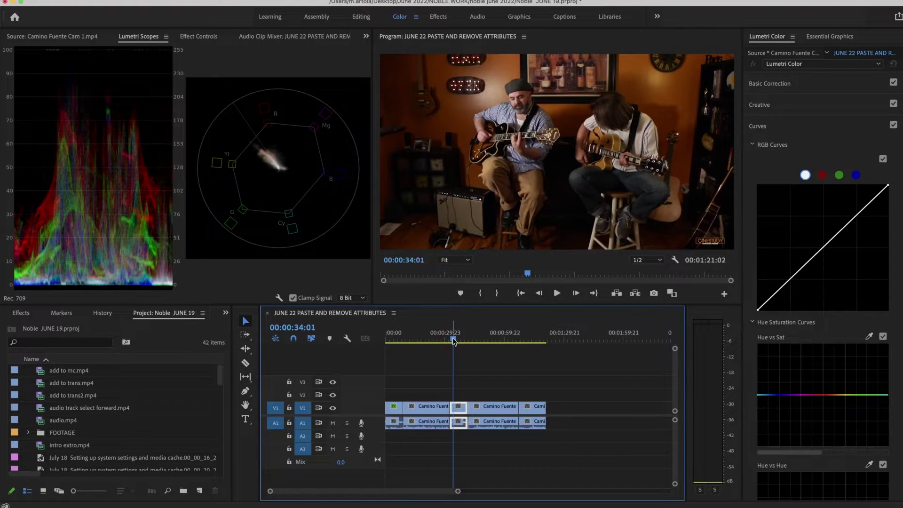
pyautogui.rightClick(461, 413)
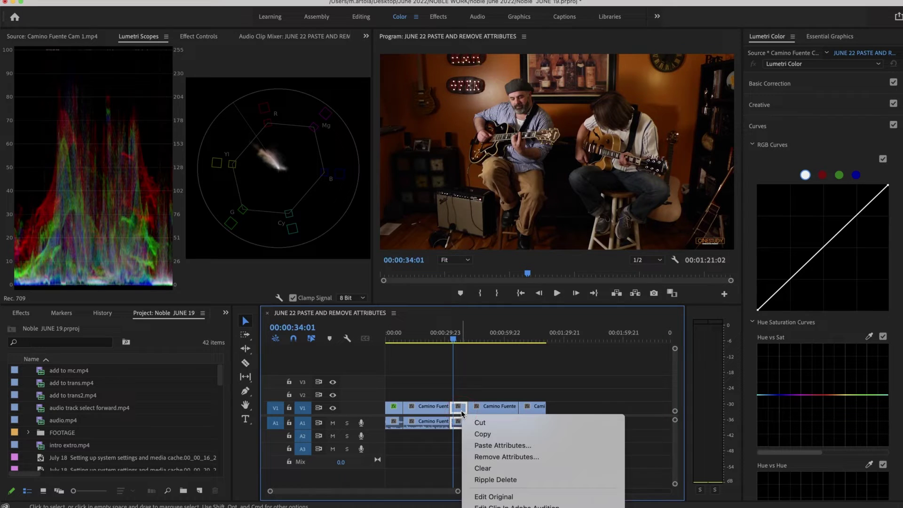
pyautogui.click(478, 446)
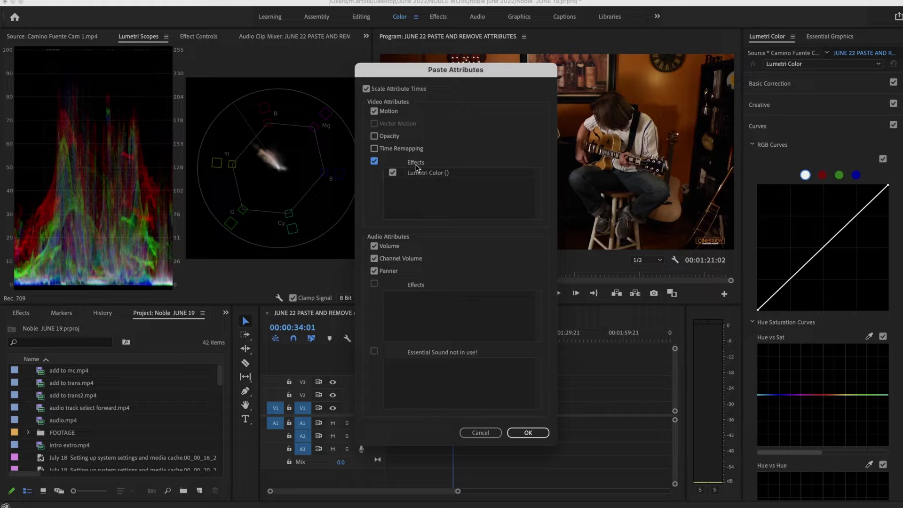
# Step: Paste only the Lumetri Color effect onto the short clip, with Motion unchecked
pyautogui.press('Tab')
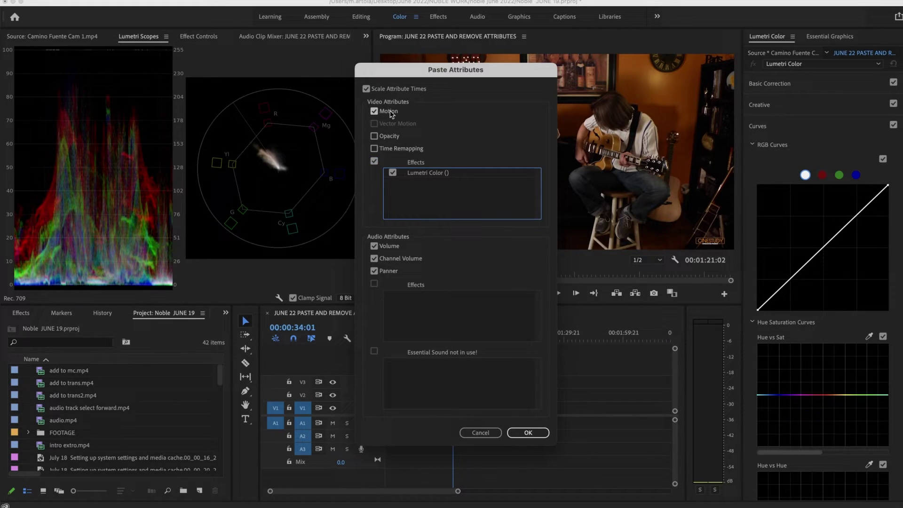
pyautogui.click(375, 112)
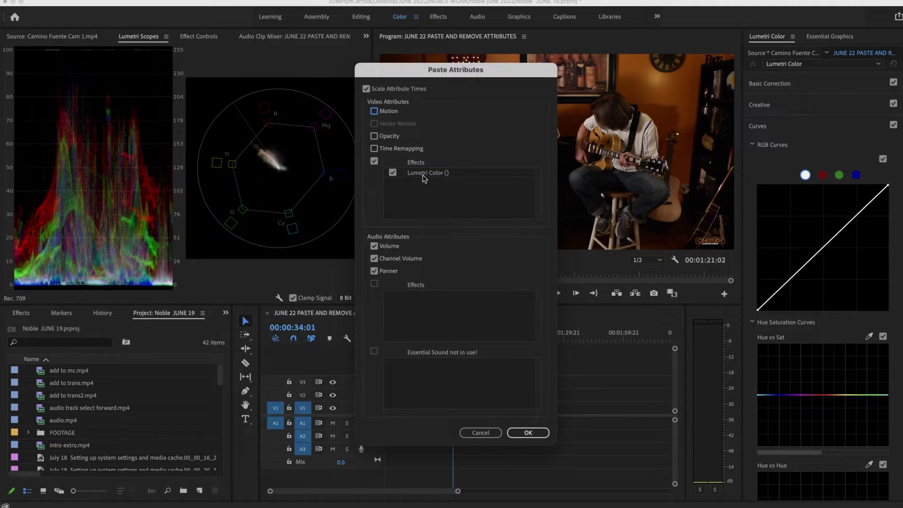
pyautogui.click(528, 433)
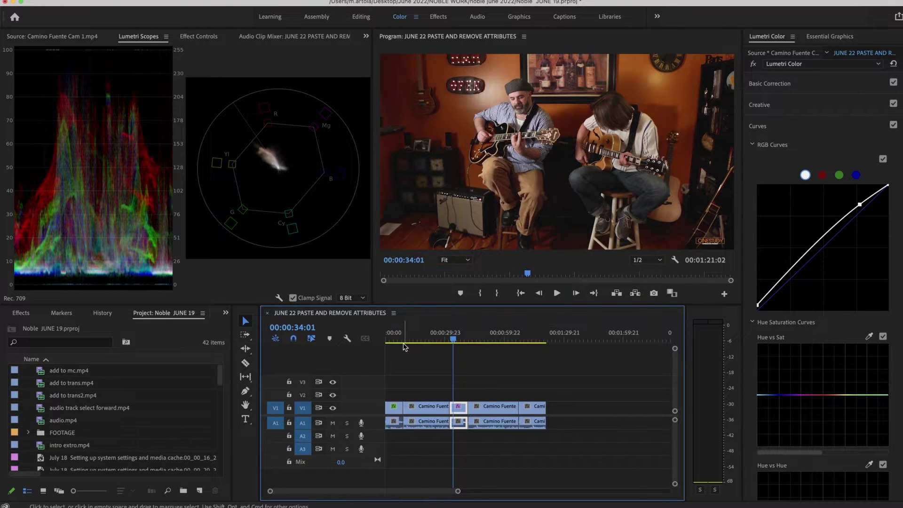
pyautogui.moveTo(405, 340)
pyautogui.mouseDown()
pyautogui.moveTo(393, 338)
pyautogui.moveTo(475, 339)
pyautogui.moveTo(390, 338)
pyautogui.mouseUp()
pyautogui.press('=')
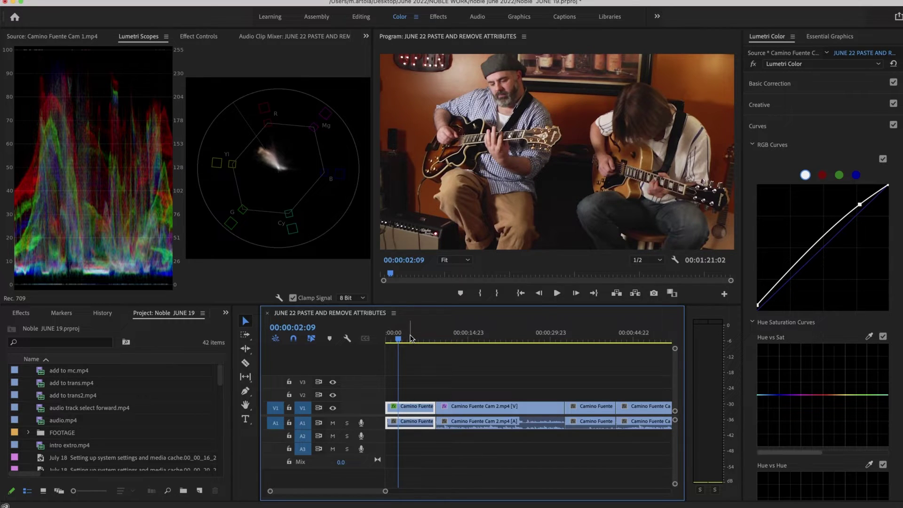
# Step: Strip Motion, Opacity and Time Remapping from the first clip while keeping its Lumetri Color
pyautogui.rightClick(414, 411)
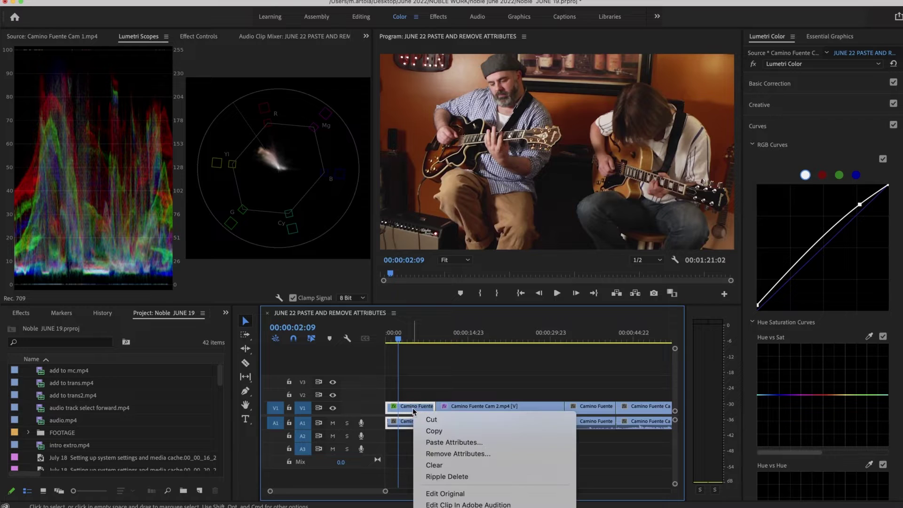
pyautogui.click(430, 454)
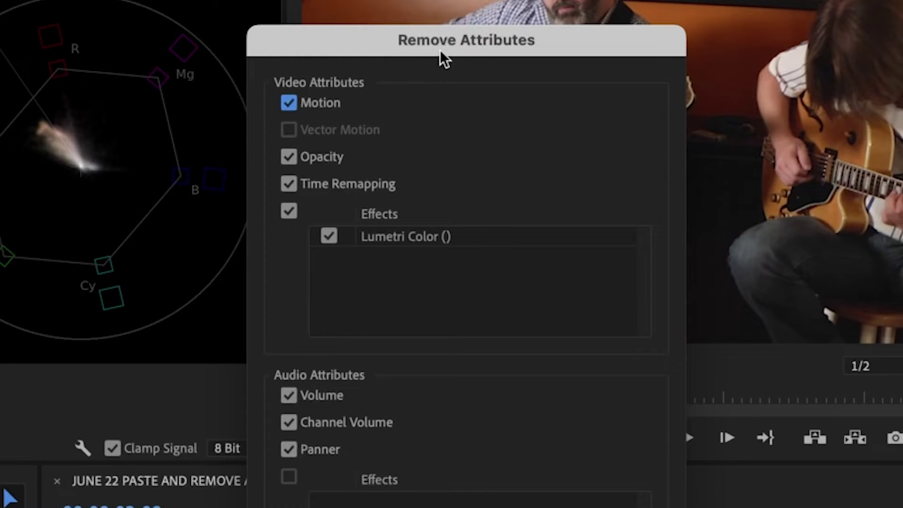
pyautogui.click(289, 211)
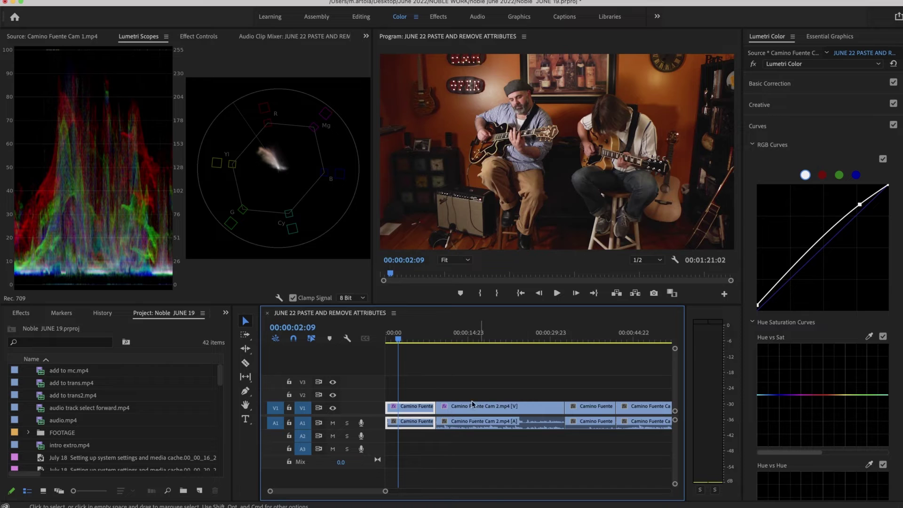
# Step: Play back the first clip from 00:00:04:07, then select all clips from Cam 2 onward
pyautogui.click(414, 337)
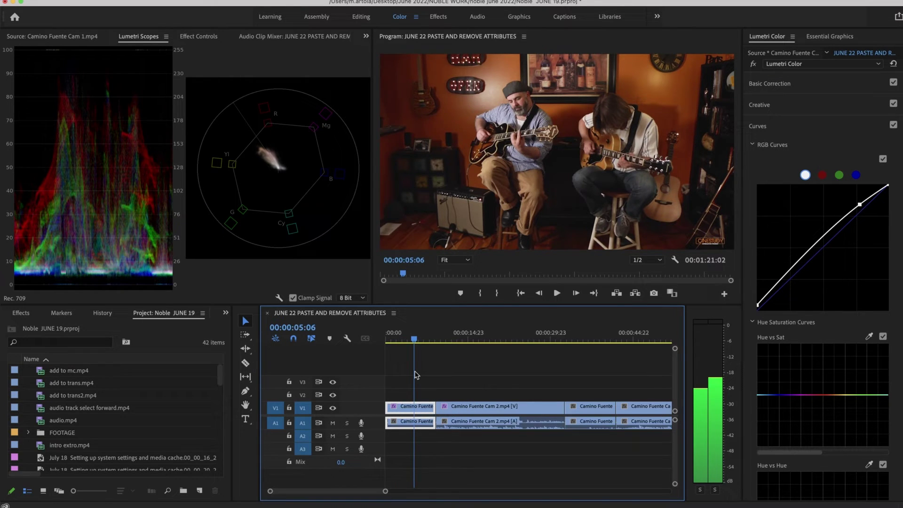
pyautogui.moveTo(415, 375); pyautogui.dragTo(429, 356)
pyautogui.press('space')
pyautogui.press('a')
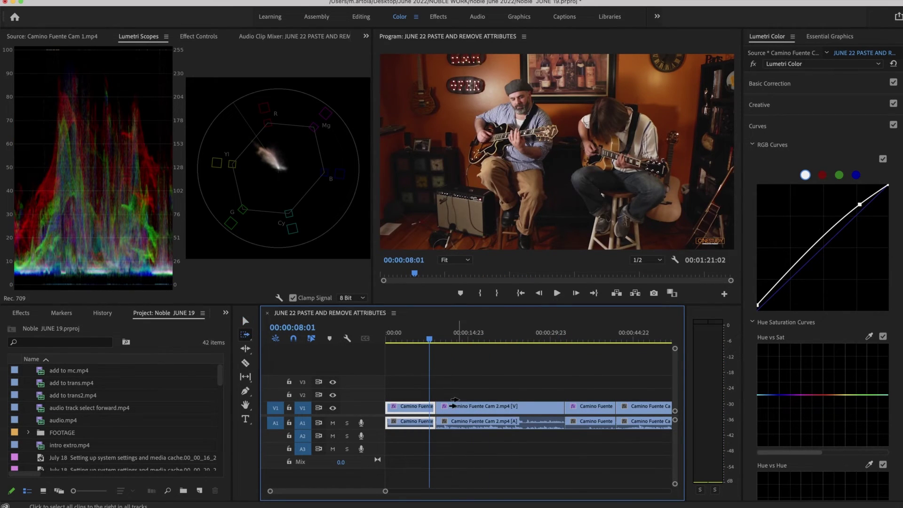
pyautogui.click(456, 409)
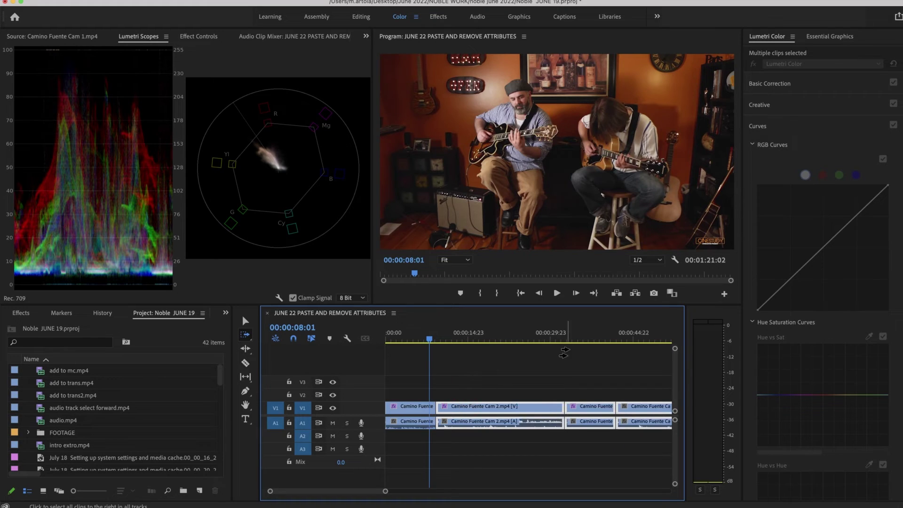
# Step: Deselect the clips, copy the Camino Fuente Cam 2 clip, and select every clip in the sequence
pyautogui.click(579, 337)
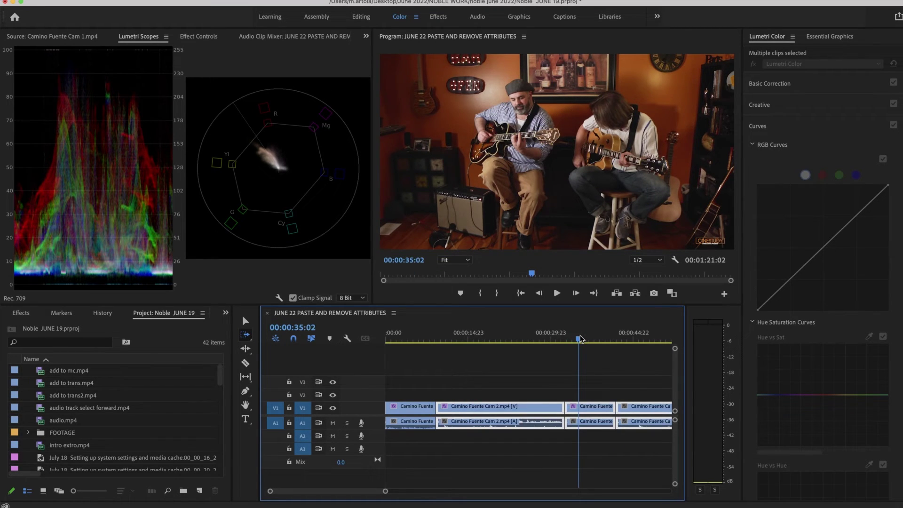
pyautogui.press('v')
pyautogui.click(505, 397)
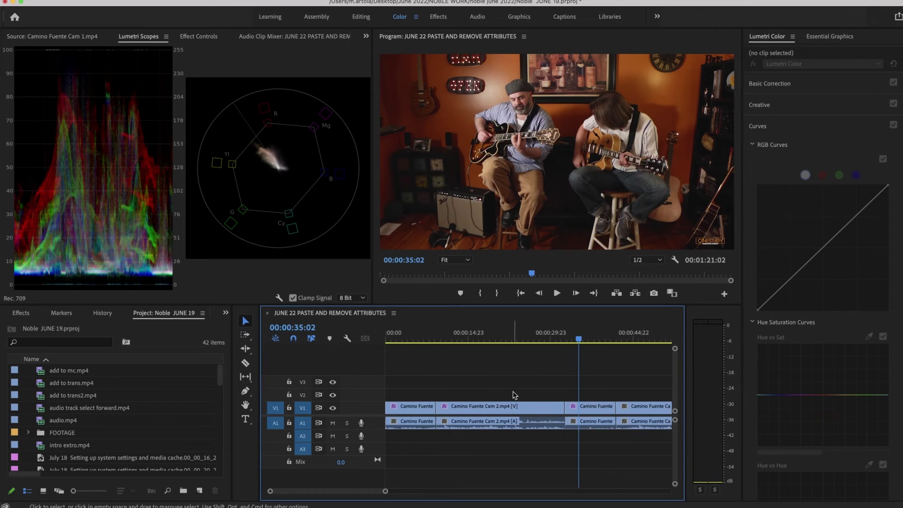
pyautogui.rightClick(515, 408)
pyautogui.click(620, 380)
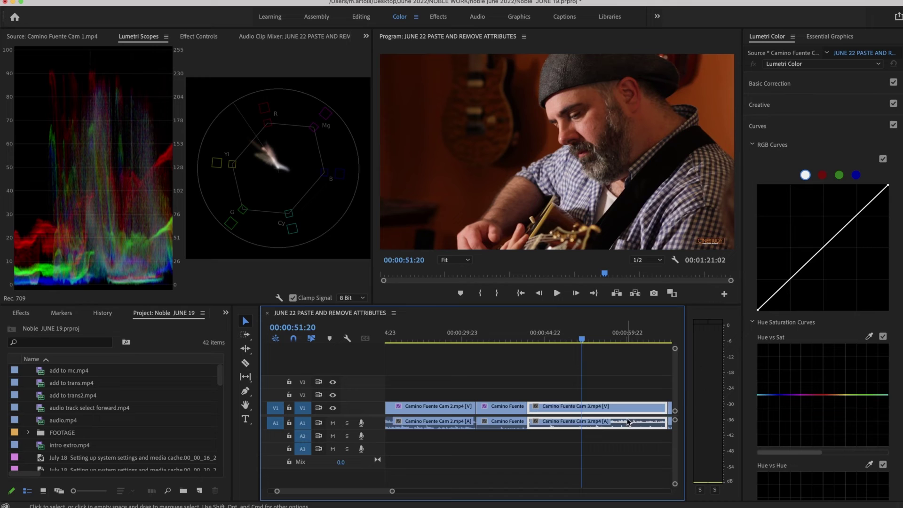
pyautogui.press('super+a')
# Step: Remove the attributes, Lumetri Color included, from all selected clips in the sequence
pyautogui.rightClick(610, 413)
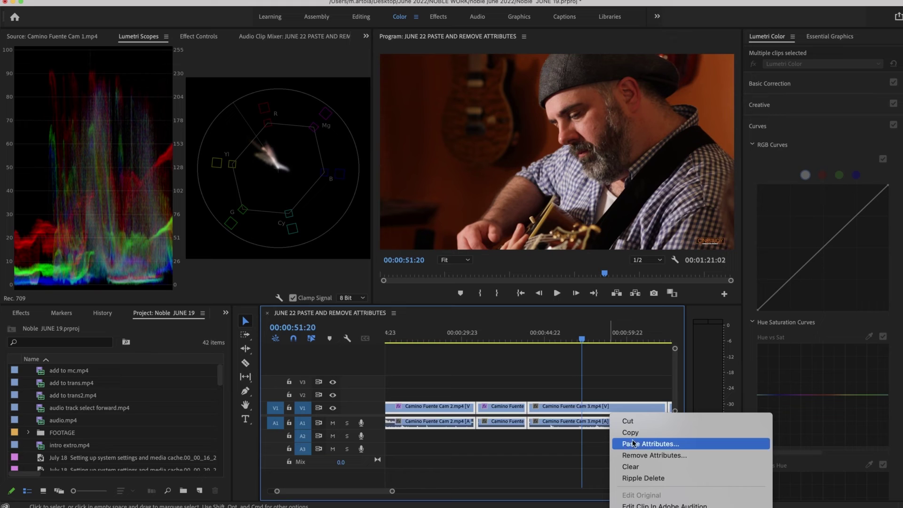
pyautogui.click(635, 455)
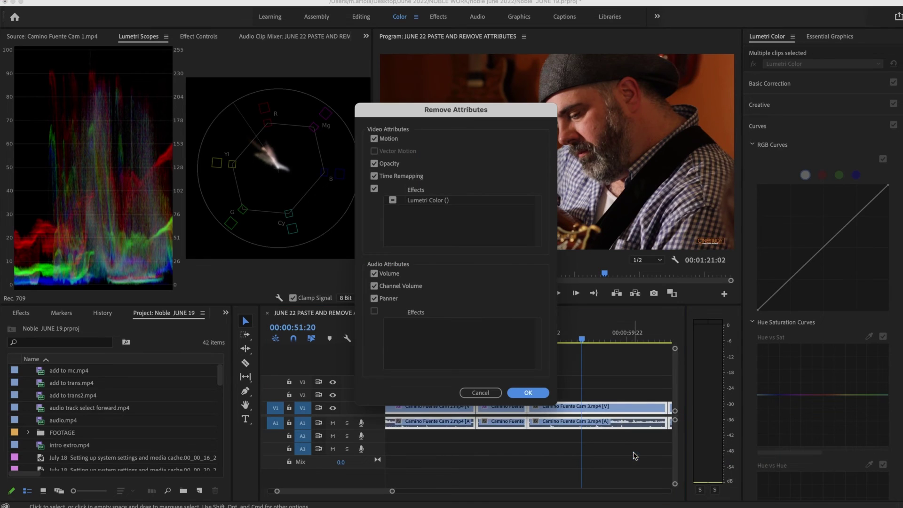
pyautogui.click(529, 393)
pyautogui.moveTo(591, 339); pyautogui.dragTo(262, 371)
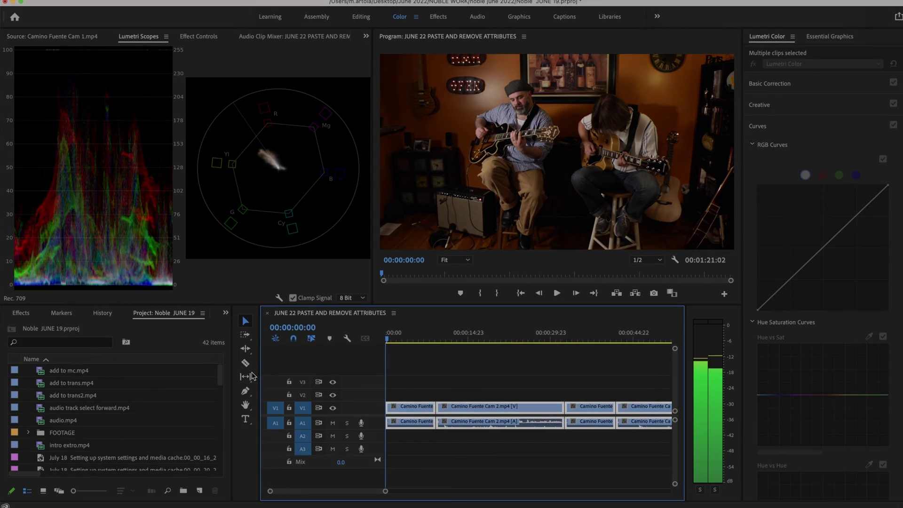